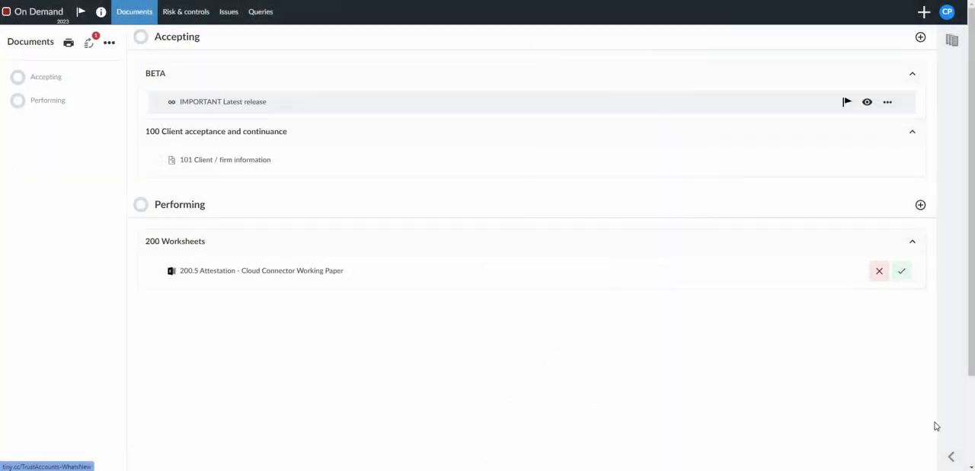
{"action": "key", "text": "alt+Tab"}
{"action": "key", "text": "Right"}
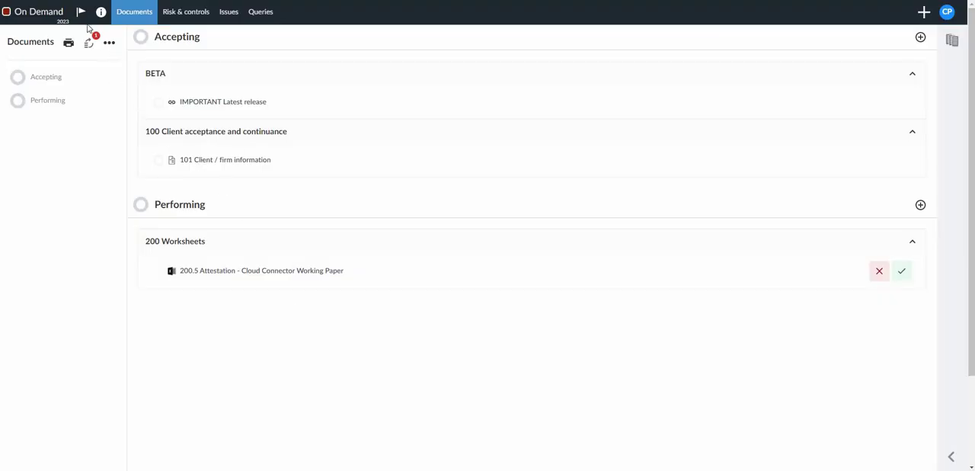
Step: Open the On Demand engagement's details and follow the entity link to view A-Team Play Area
{"action": "left_click", "coordinate": [47, 13]}
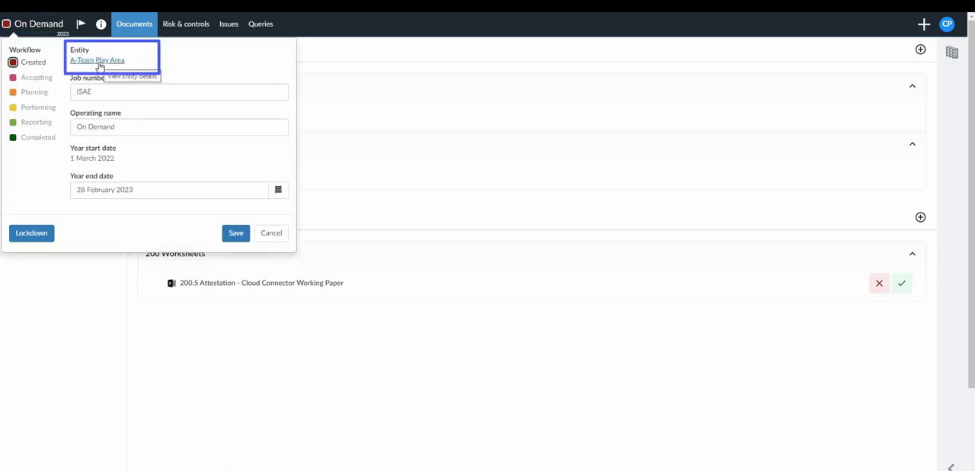
{"action": "left_click", "coordinate": [99, 64]}
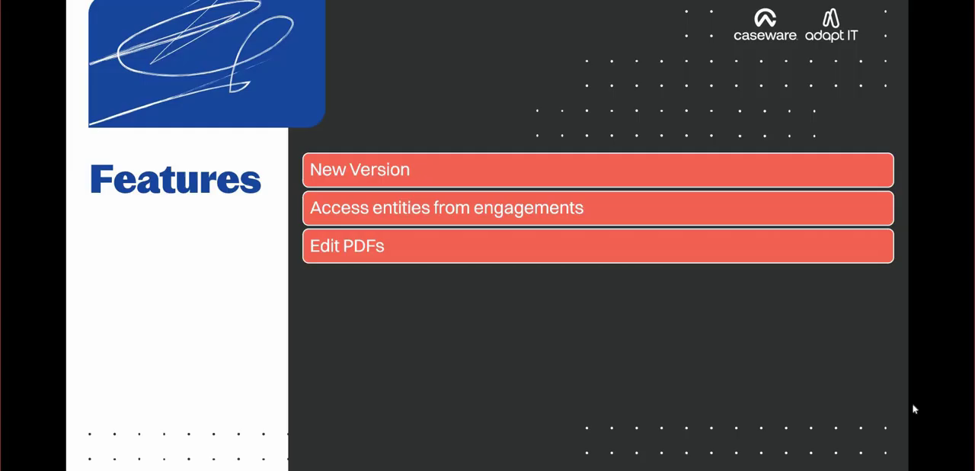
Step: Override the checklist settings for the New Procedure in 101 Client / firm information and open its Yes | No | Not applicable picklist for editing
{"action": "key", "text": "Right"}
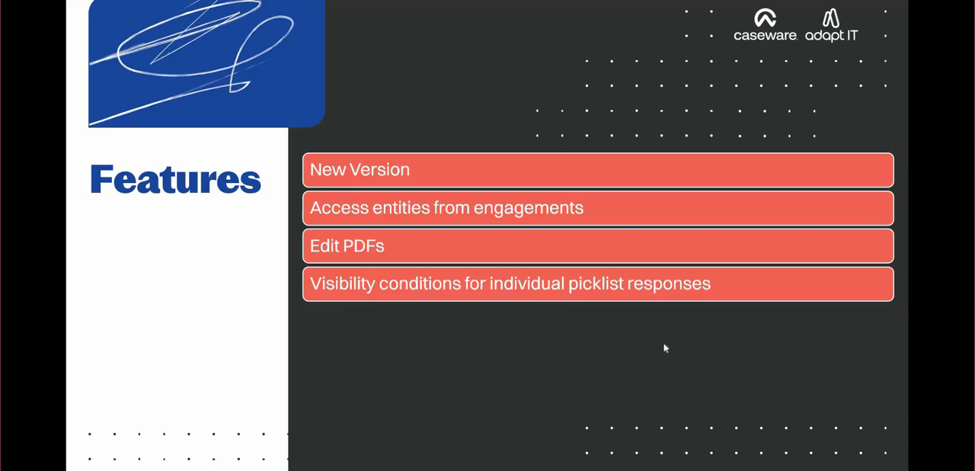
{"action": "key", "text": "alt+Tab"}
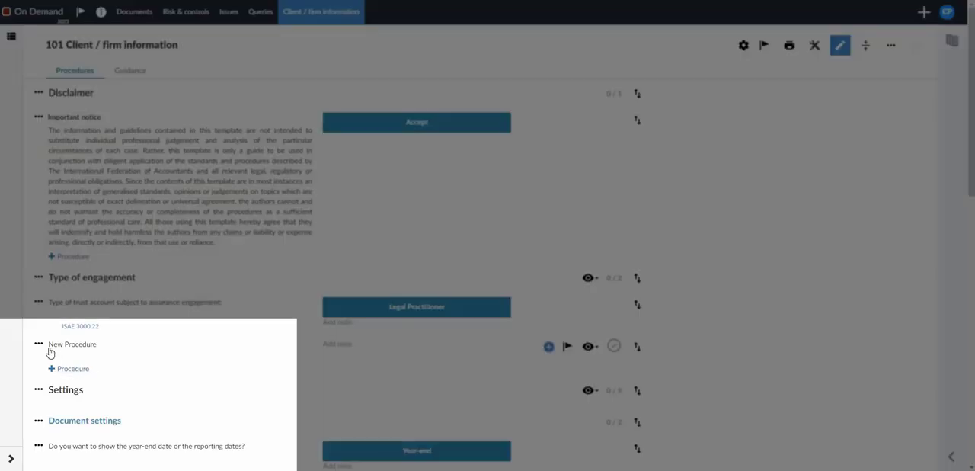
{"action": "left_click", "coordinate": [39, 346]}
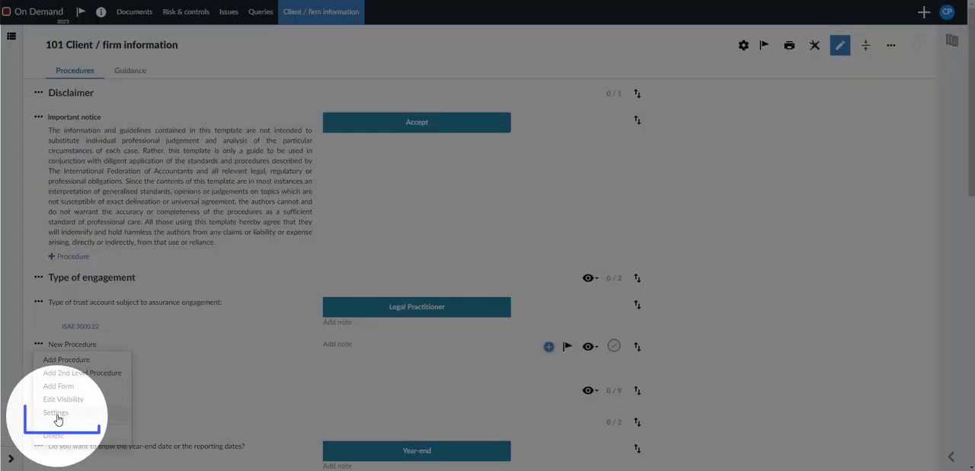
{"action": "left_click", "coordinate": [58, 418]}
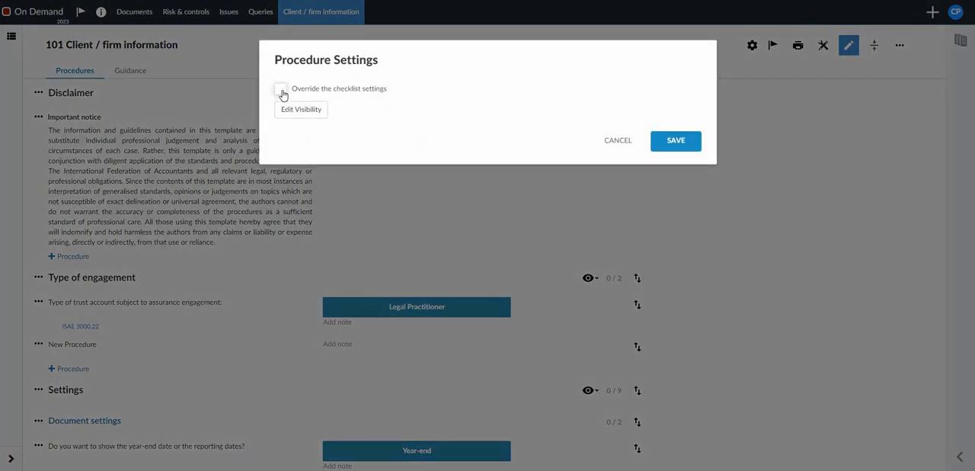
{"action": "left_click", "coordinate": [281, 89]}
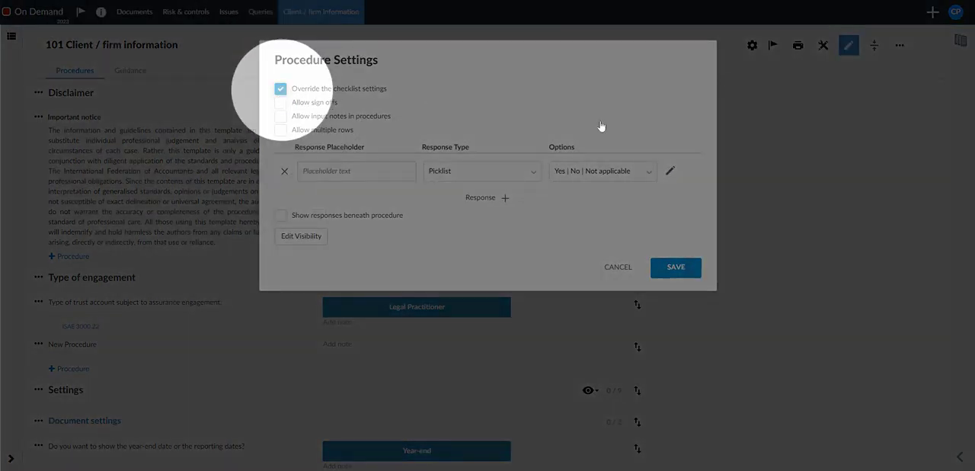
{"action": "left_click", "coordinate": [610, 171]}
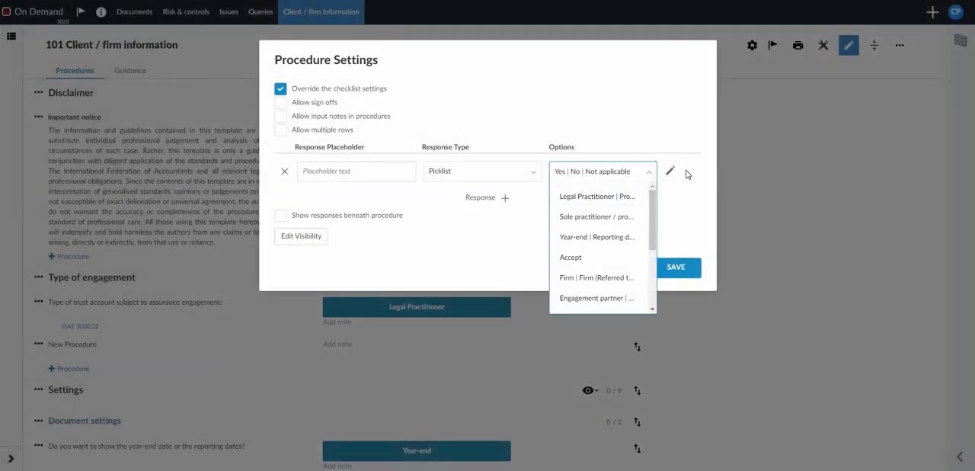
{"action": "left_click", "coordinate": [671, 173]}
{"action": "left_click", "coordinate": [670, 172]}
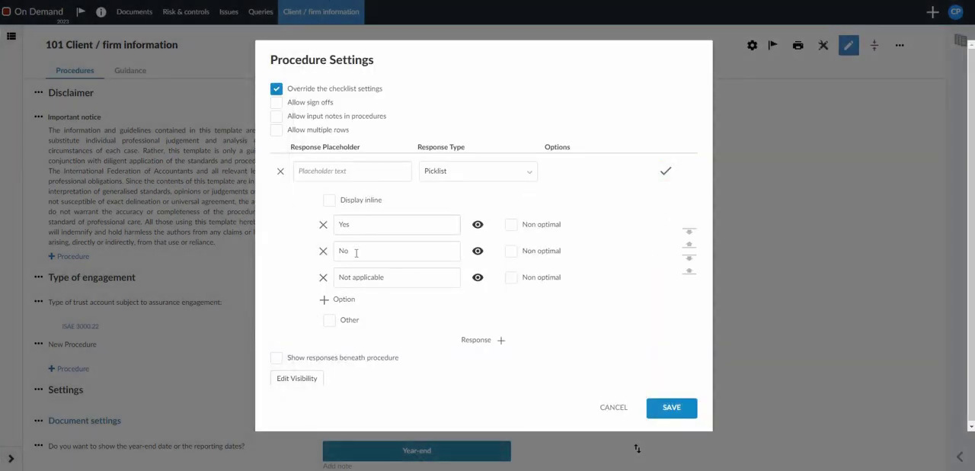
Step: Examine the condition types offered in the Yes response's visibility settings, and discard the procedure settings
{"action": "left_click", "coordinate": [479, 226]}
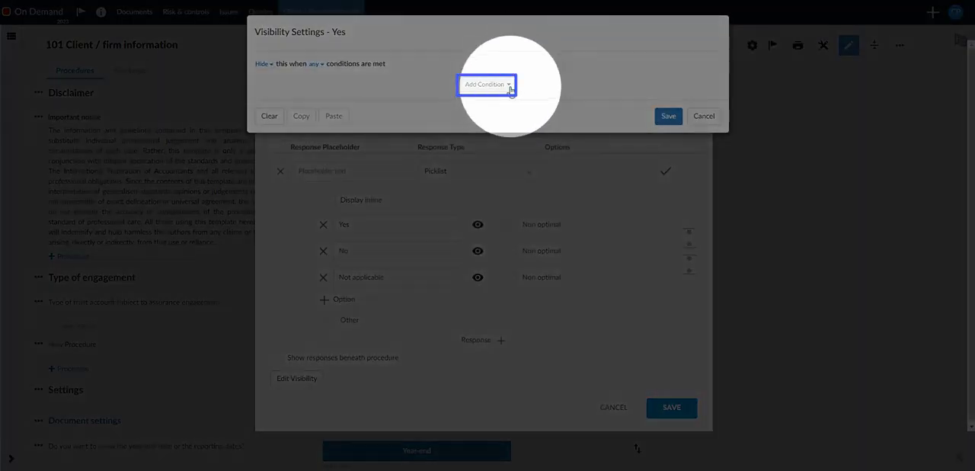
{"action": "left_click", "coordinate": [509, 85]}
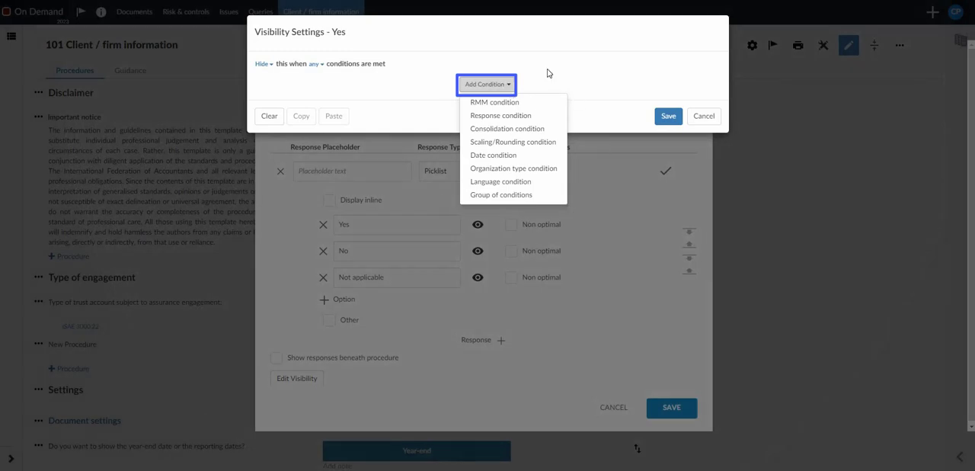
{"action": "left_click", "coordinate": [508, 84]}
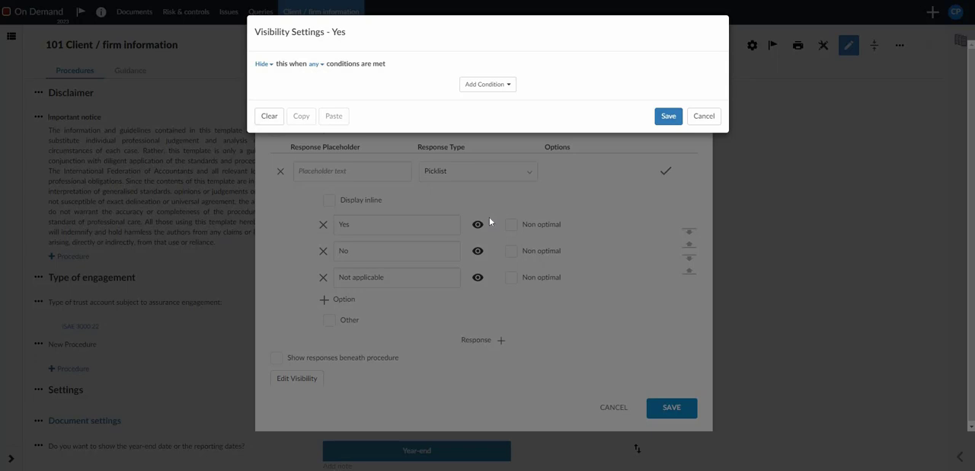
{"action": "left_click", "coordinate": [701, 116]}
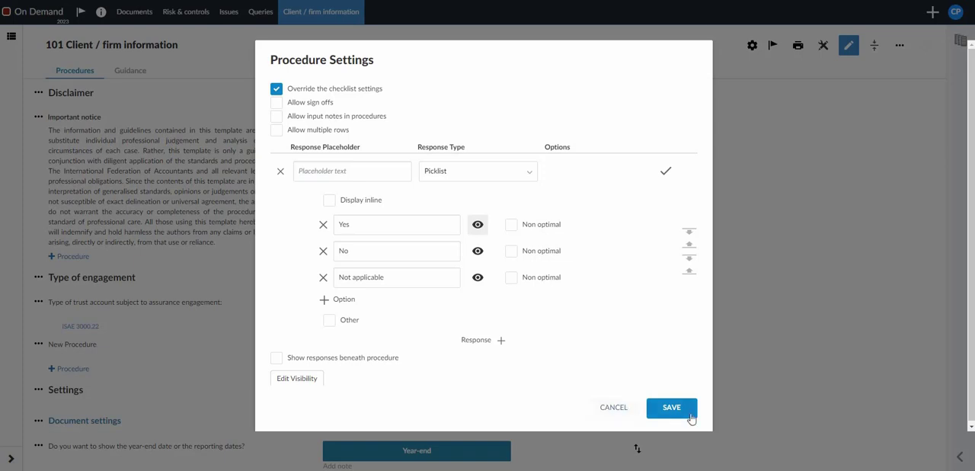
{"action": "left_click", "coordinate": [606, 409]}
Step: Show the response choices for the description of 'Management' under Client information
{"action": "scroll", "coordinate": [469, 335], "scroll_direction": "down", "scroll_amount": 3}
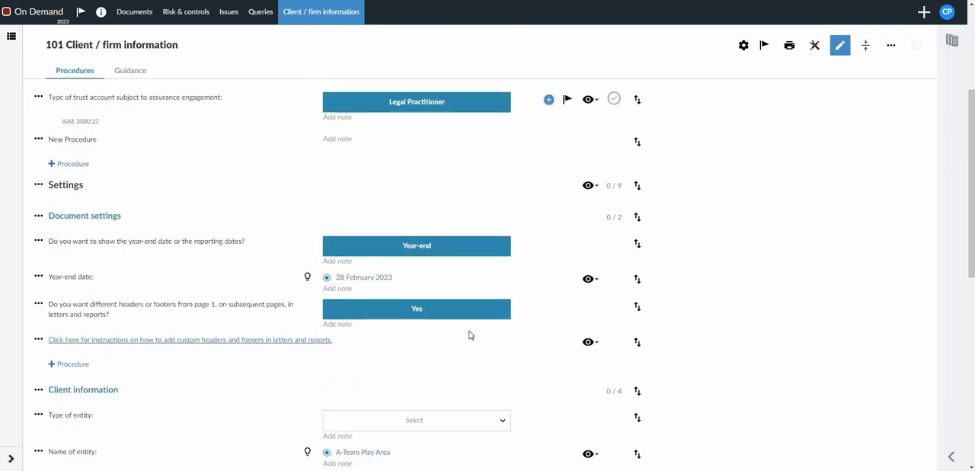
{"action": "scroll", "coordinate": [469, 335], "scroll_direction": "down", "scroll_amount": 3}
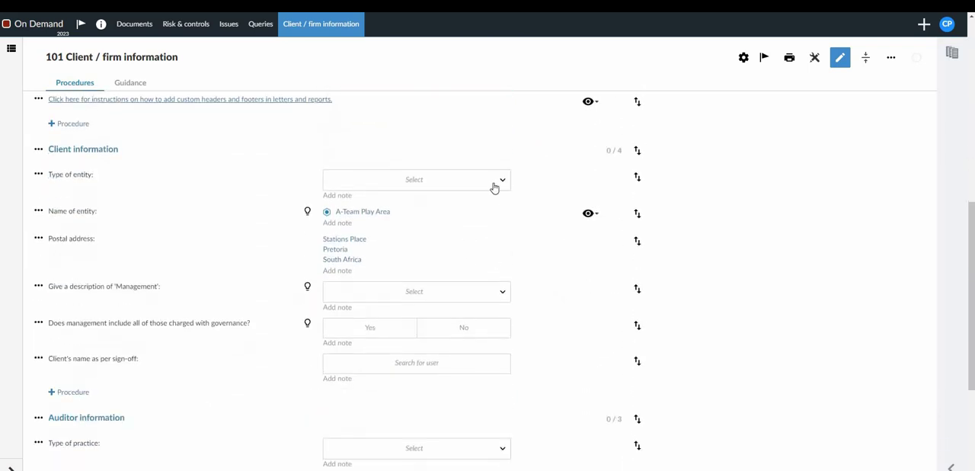
{"action": "left_click", "coordinate": [495, 293]}
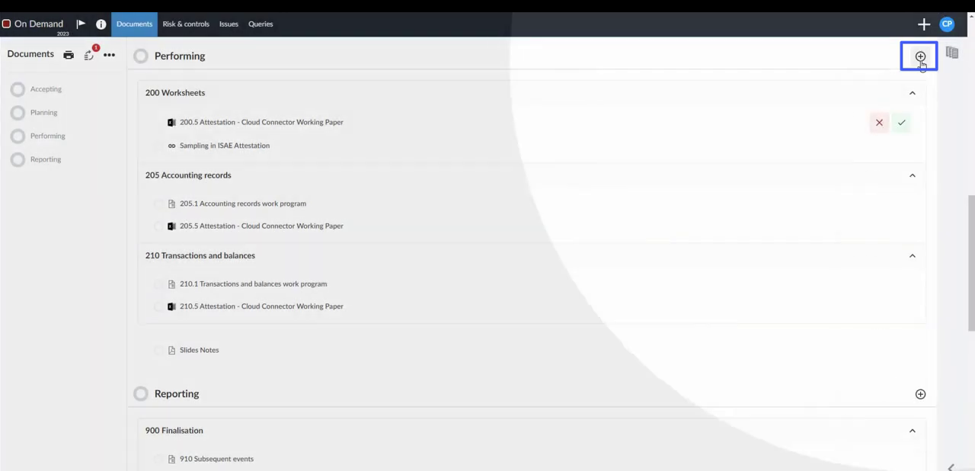
Step: Browse the files to copy from CaseWare Cloud into Performing, expanding the GG - 14:48 - On Demand (2023) engagement and its 270 Work program folder
{"action": "left_click", "coordinate": [919, 58]}
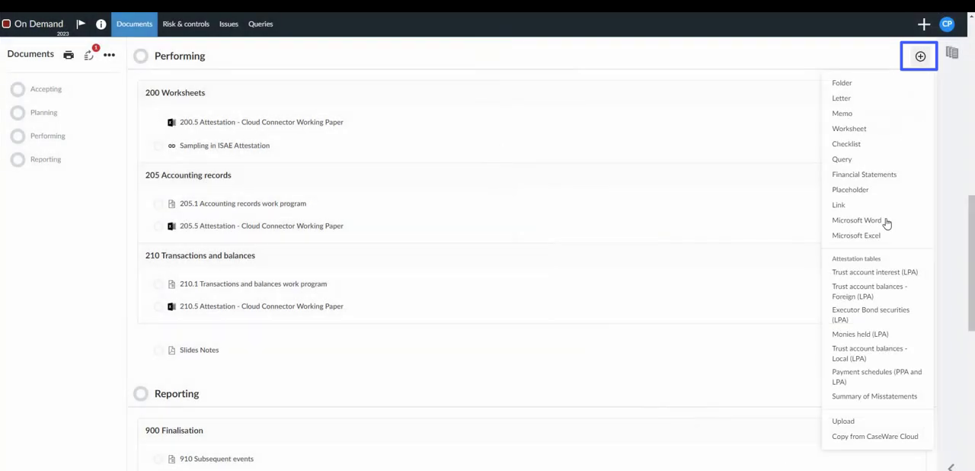
{"action": "left_click", "coordinate": [850, 443]}
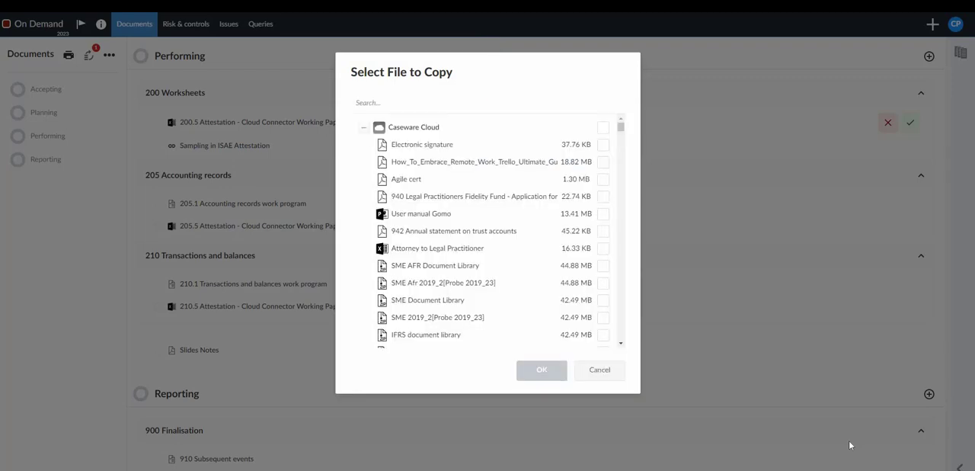
{"action": "left_click", "coordinate": [363, 131]}
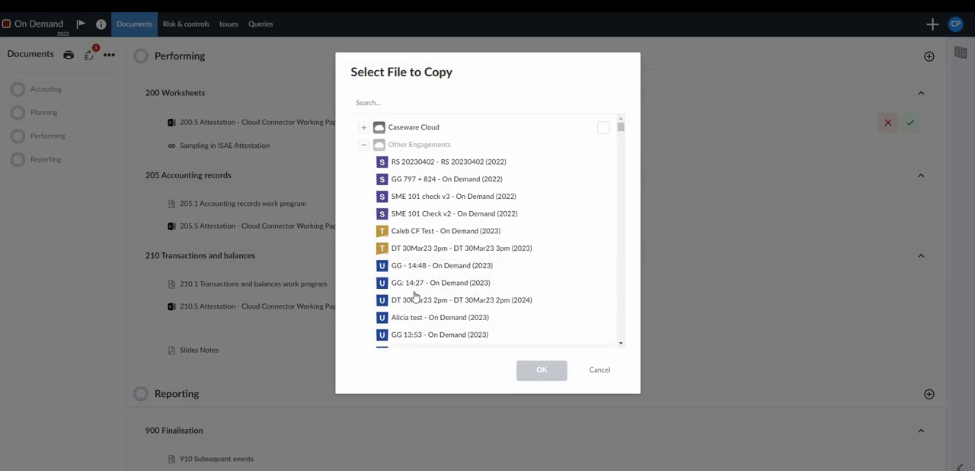
{"action": "left_click", "coordinate": [385, 268]}
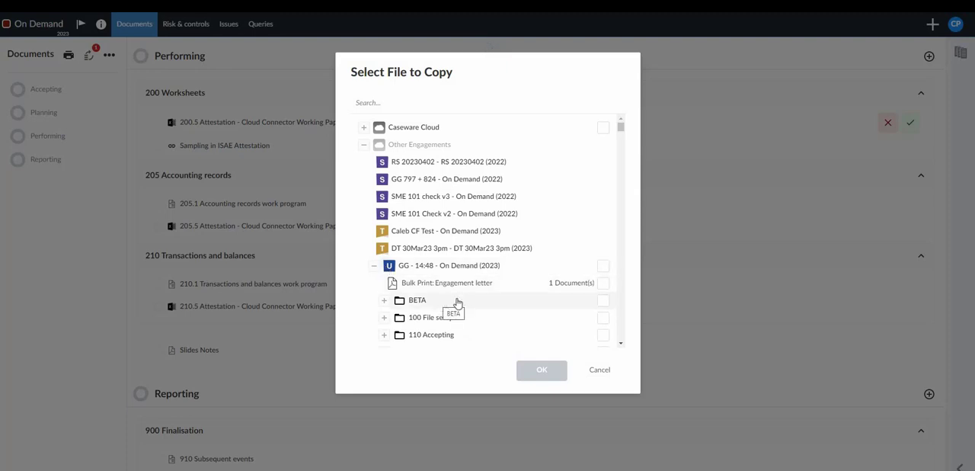
{"action": "scroll", "coordinate": [455, 327], "scroll_direction": "down", "scroll_amount": 3}
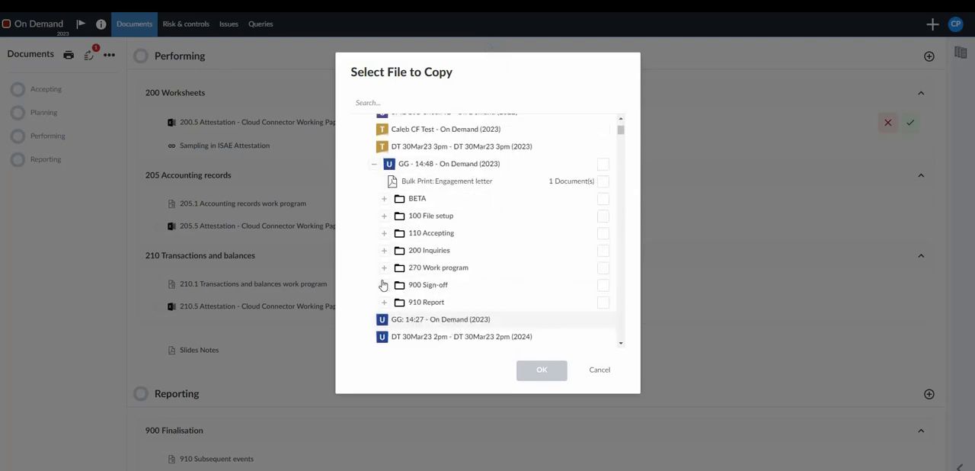
{"action": "left_click", "coordinate": [384, 268]}
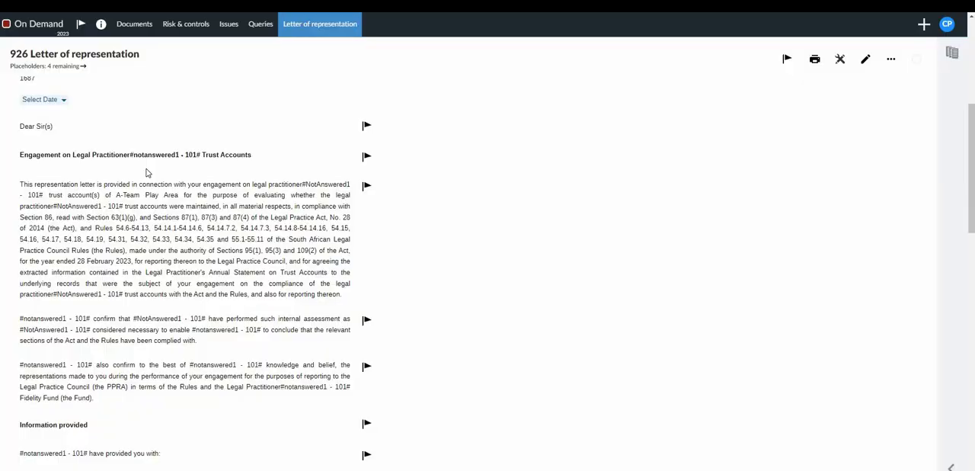
Step: Examine the 926 Letter of representation for unanswered placeholders and the red warnings about missing Client / firm information responses
{"action": "left_click", "coordinate": [179, 161]}
{"action": "scroll", "coordinate": [221, 366], "scroll_direction": "down", "scroll_amount": 2}
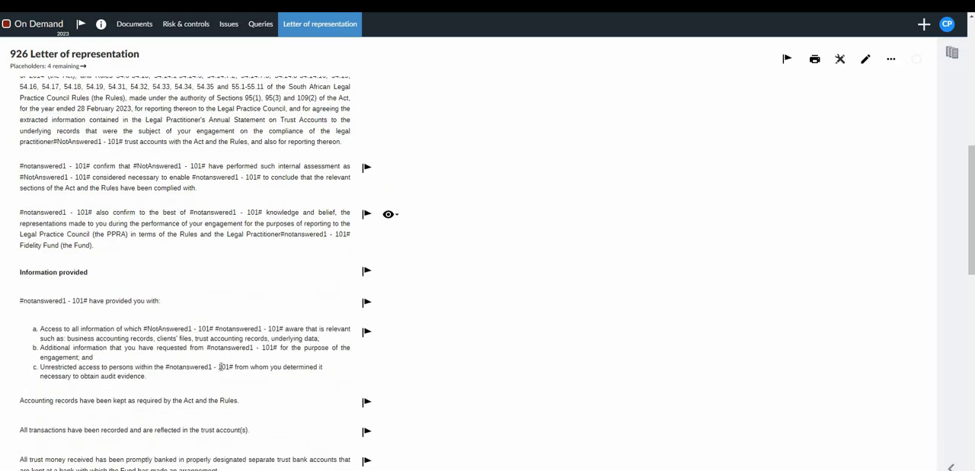
{"action": "scroll", "coordinate": [290, 358], "scroll_direction": "down", "scroll_amount": 1}
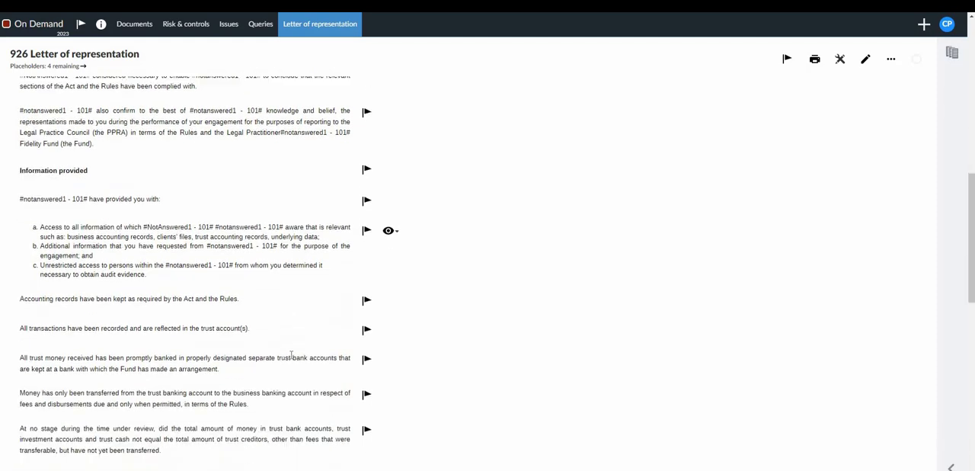
{"action": "scroll", "coordinate": [291, 356], "scroll_direction": "down", "scroll_amount": 2}
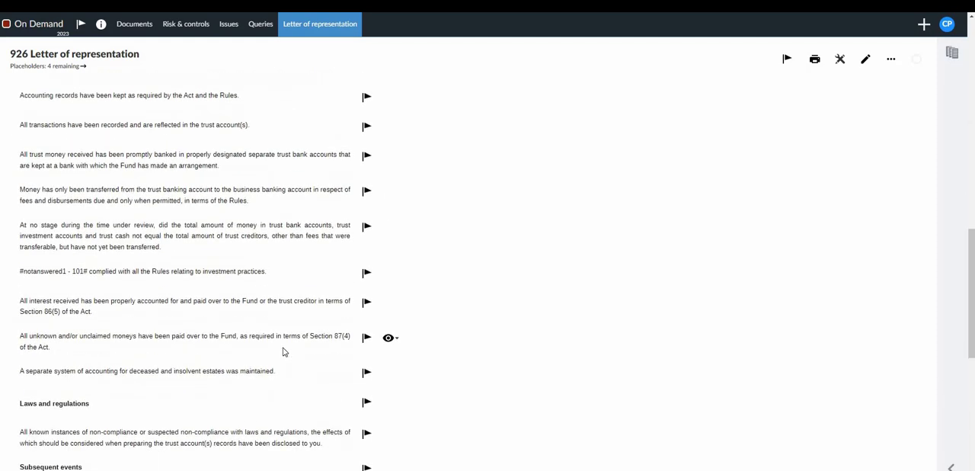
{"action": "scroll", "coordinate": [283, 351], "scroll_direction": "up", "scroll_amount": 10}
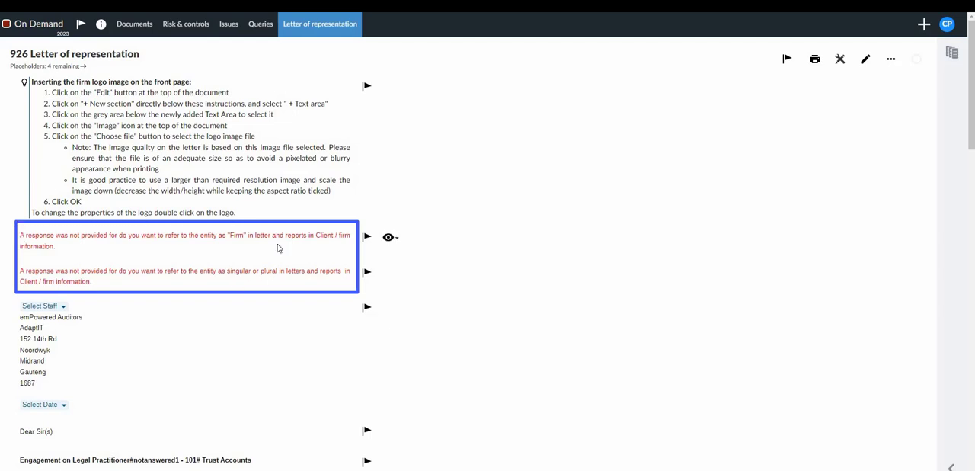
{"action": "scroll", "coordinate": [188, 311], "scroll_direction": "down", "scroll_amount": 2}
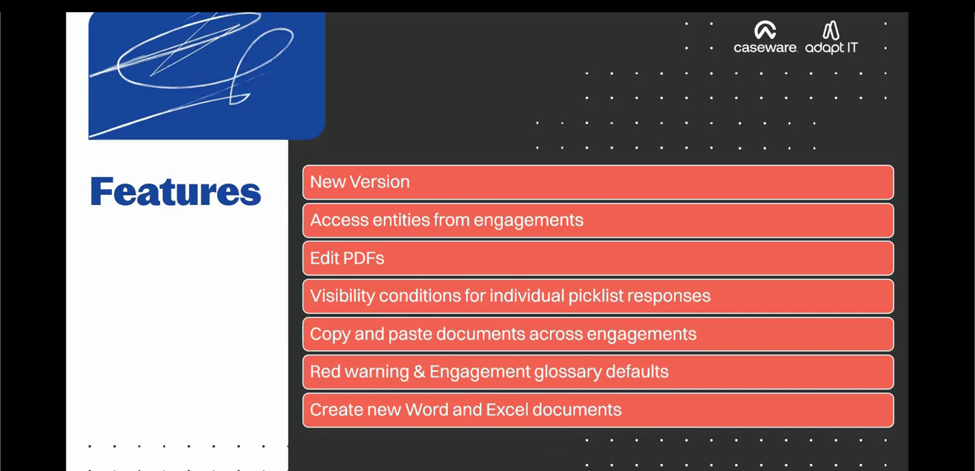
Step: Start a new Microsoft Word document in the Accepting phase, view its document properties, and cancel the creation
{"action": "left_click", "coordinate": [377, 460]}
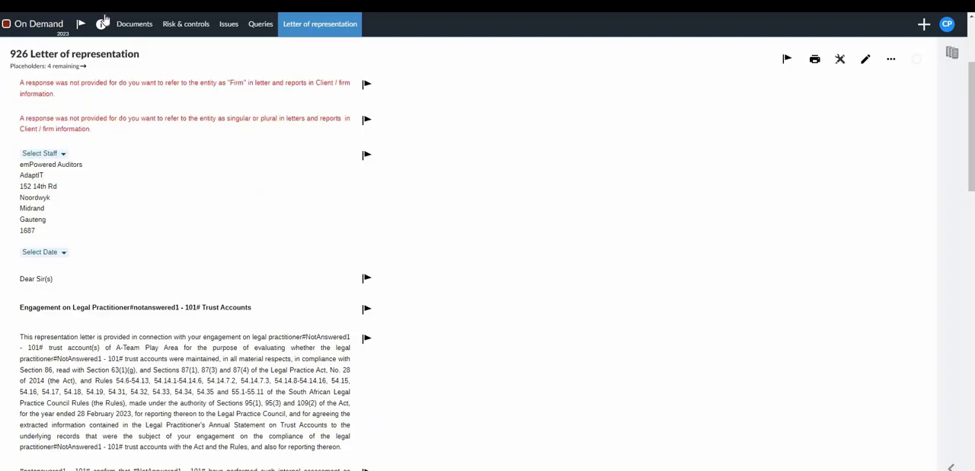
{"action": "left_click", "coordinate": [141, 34]}
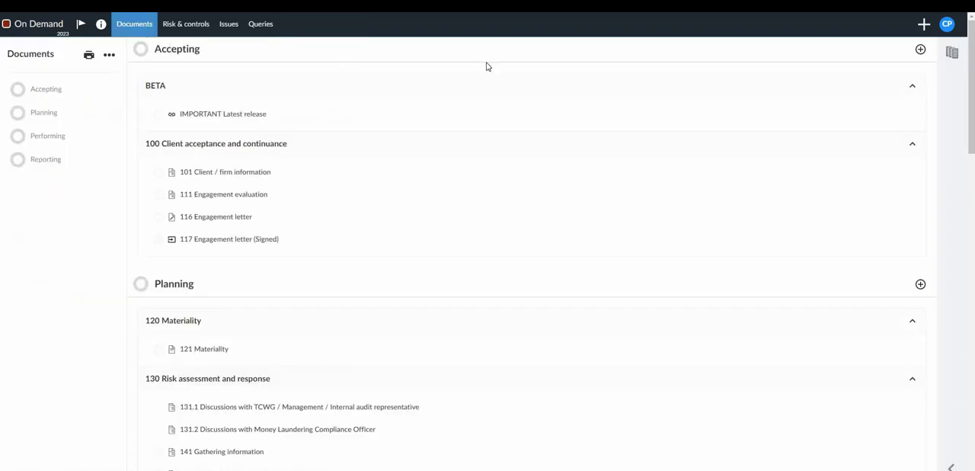
{"action": "left_click", "coordinate": [921, 54]}
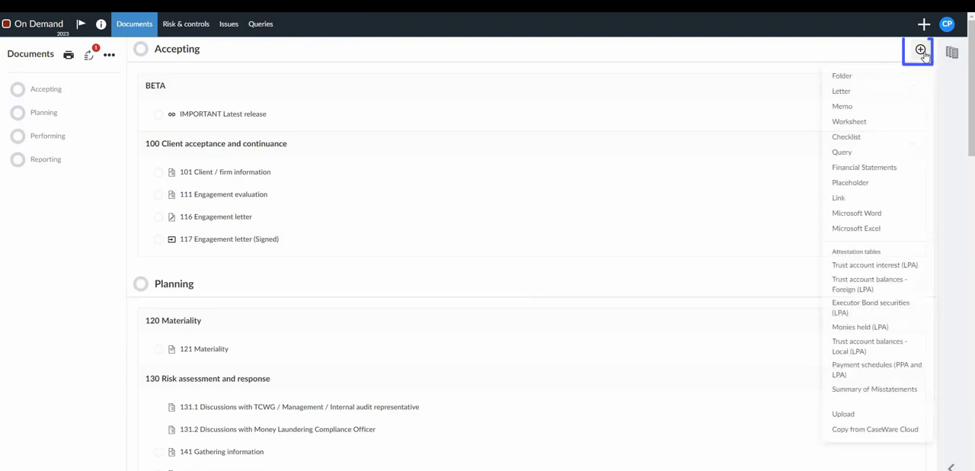
{"action": "left_click", "coordinate": [883, 215]}
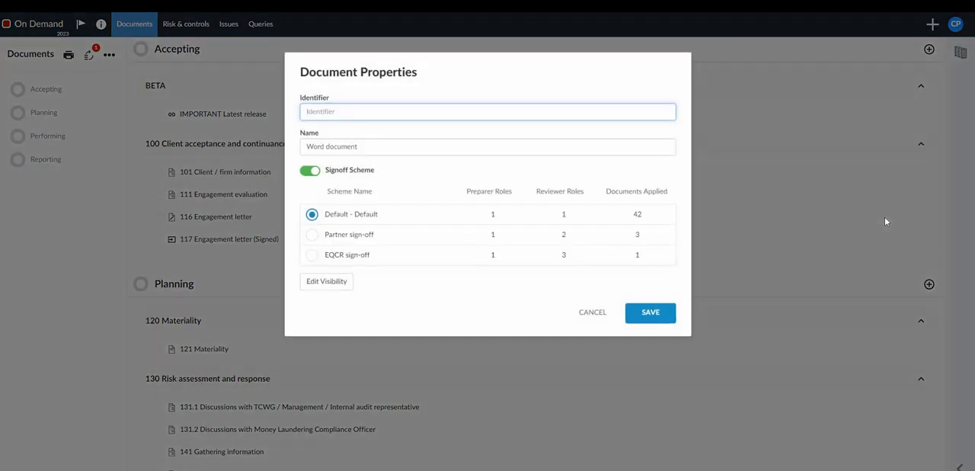
{"action": "left_click", "coordinate": [587, 313]}
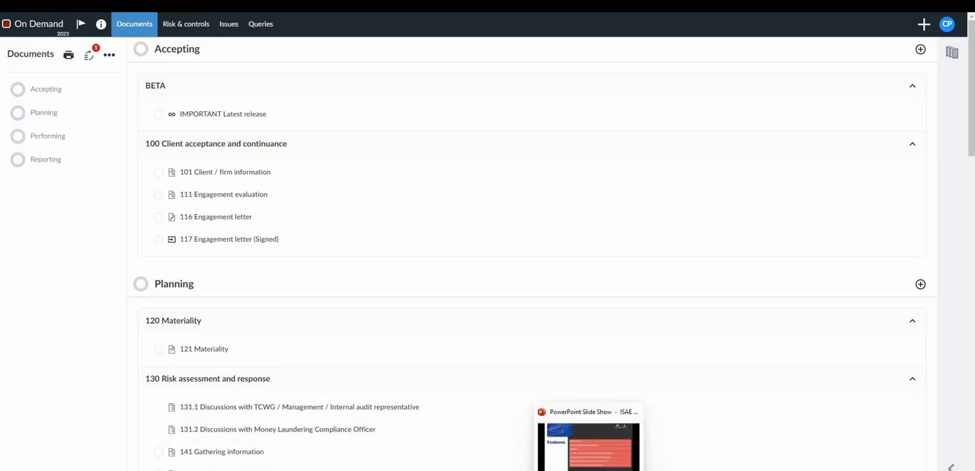
{"action": "left_click", "coordinate": [589, 466]}
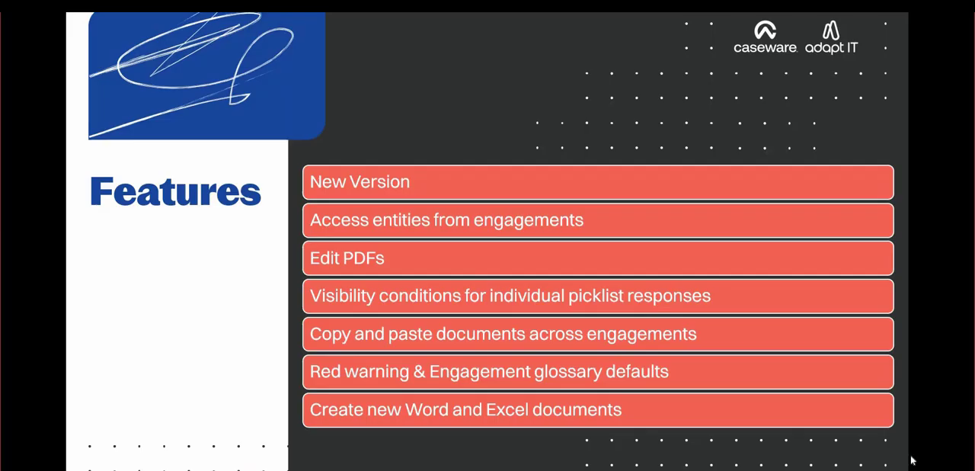
{"action": "key", "text": "Right"}
{"action": "key", "text": "Right"}
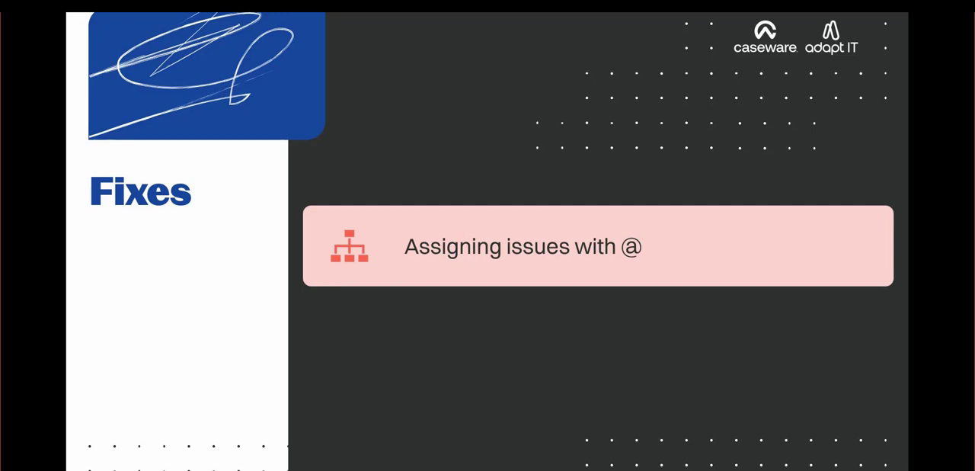
{"action": "left_click", "coordinate": [357, 457]}
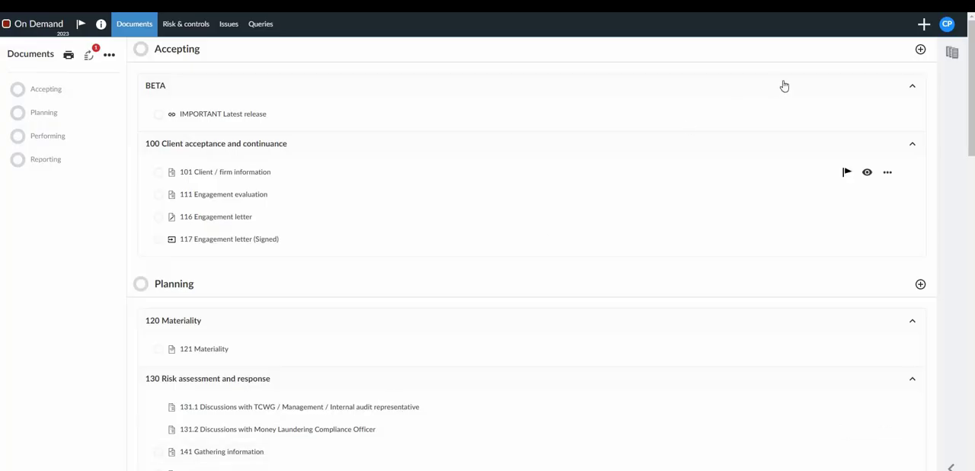
{"action": "left_click", "coordinate": [889, 146]}
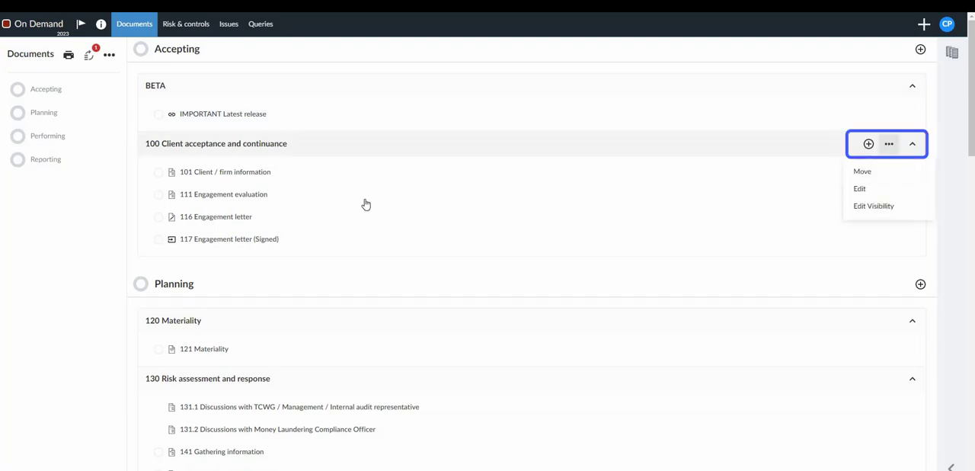
Step: Open 101 Client / firm information and start a To do issue on the Important notice procedure, entering @ to list the users for assignment
{"action": "left_click", "coordinate": [239, 175]}
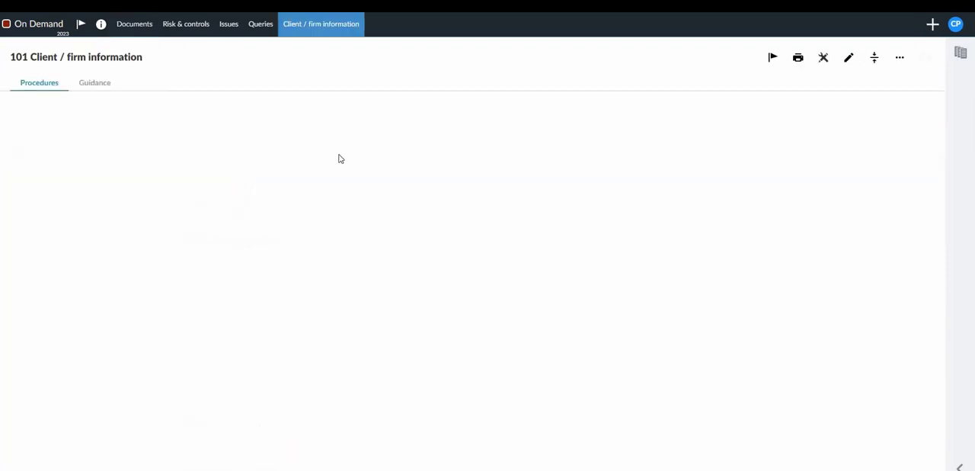
{"action": "left_click", "coordinate": [567, 137]}
{"action": "left_click", "coordinate": [566, 137]}
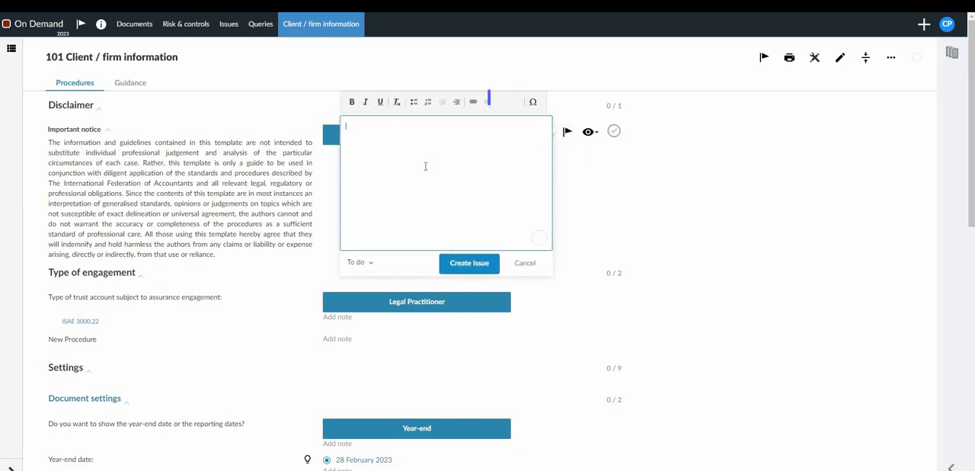
{"action": "type", "text": "@"}
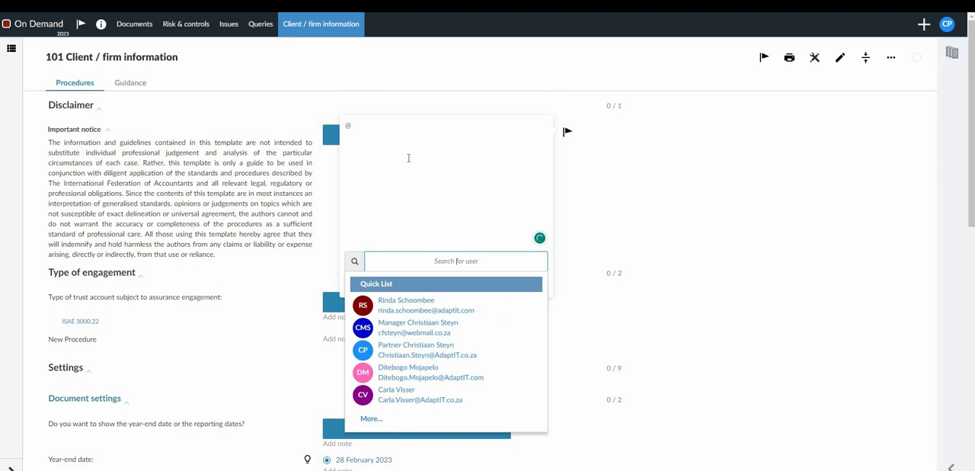
Step: Clear the @ character from the issue text and start a user mention with the @ Mentions command instead
{"action": "left_click", "coordinate": [355, 129]}
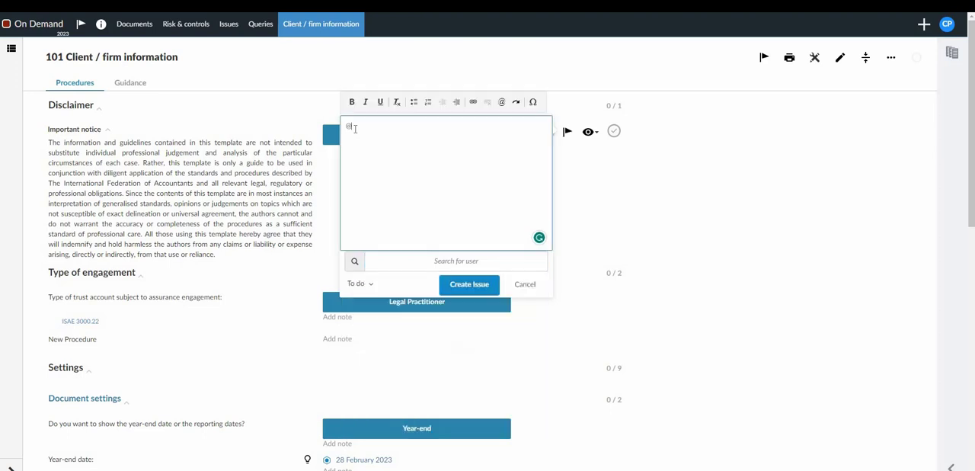
{"action": "key", "text": "BackSpace"}
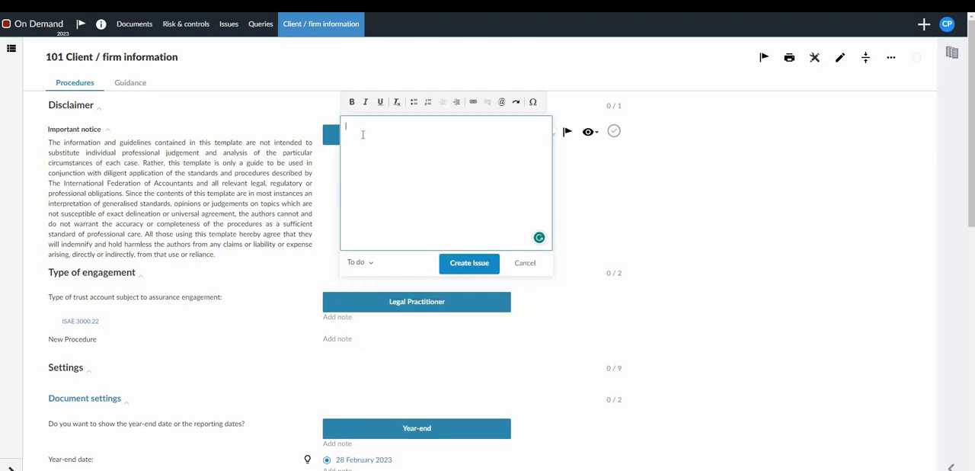
{"action": "left_click", "coordinate": [503, 104]}
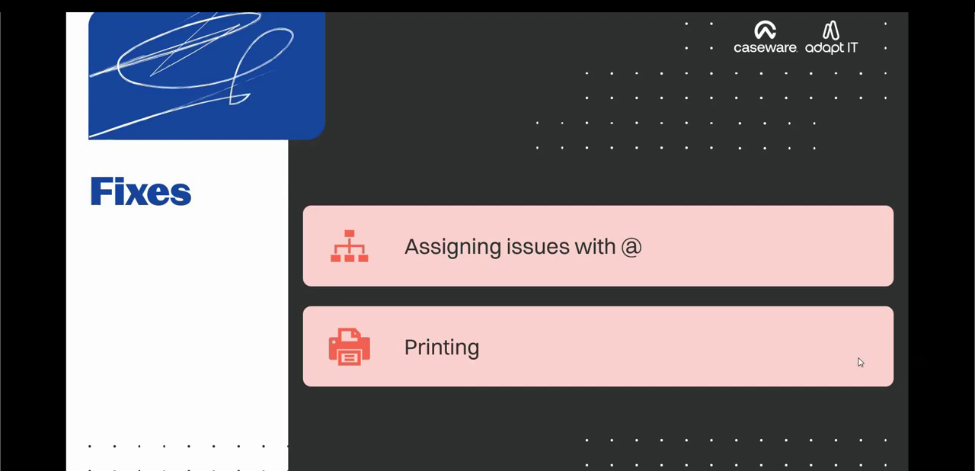
{"action": "left_click", "coordinate": [923, 444]}
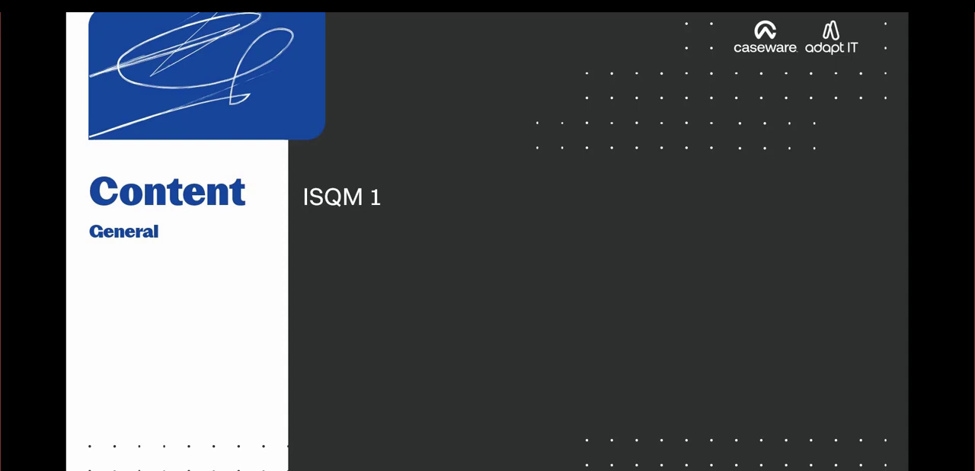
{"action": "left_click", "coordinate": [799, 355]}
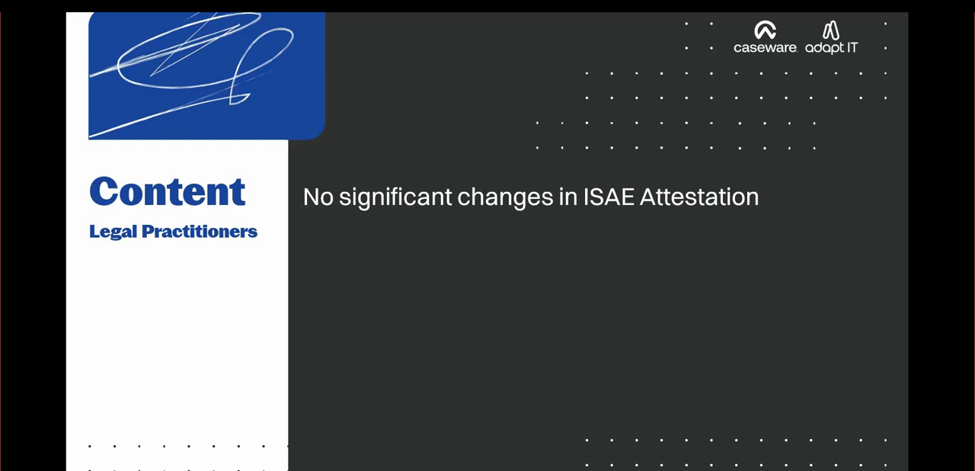